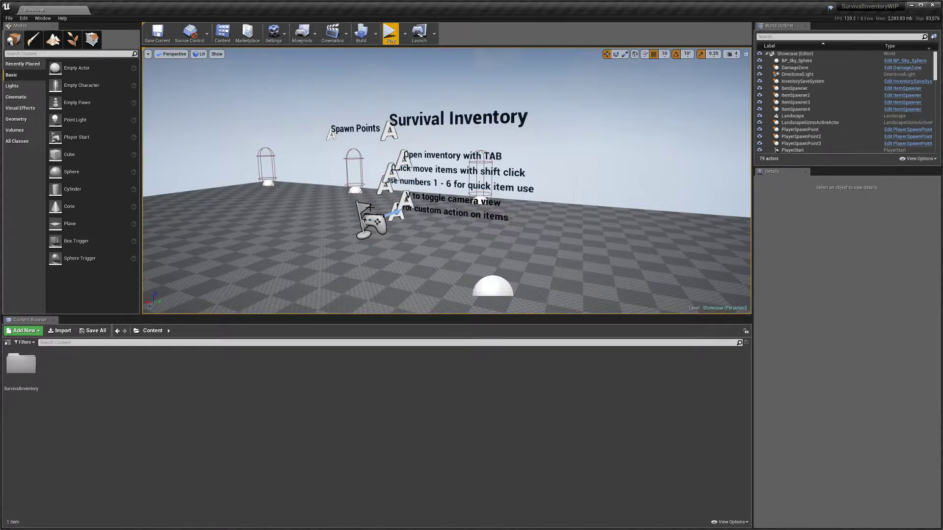
- Browse the Content Browser to SurvivalInventory > Blueprints > Items to reveal ItemData and CraftingRecipes
{"action": "double_click", "coordinate": [21, 369]}
{"action": "double_click", "coordinate": [57, 366]}
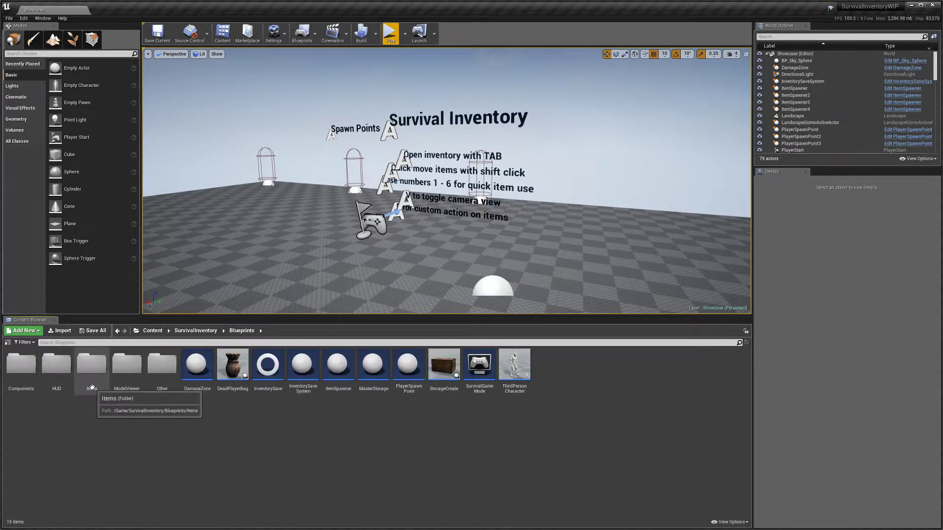
{"action": "double_click", "coordinate": [91, 375]}
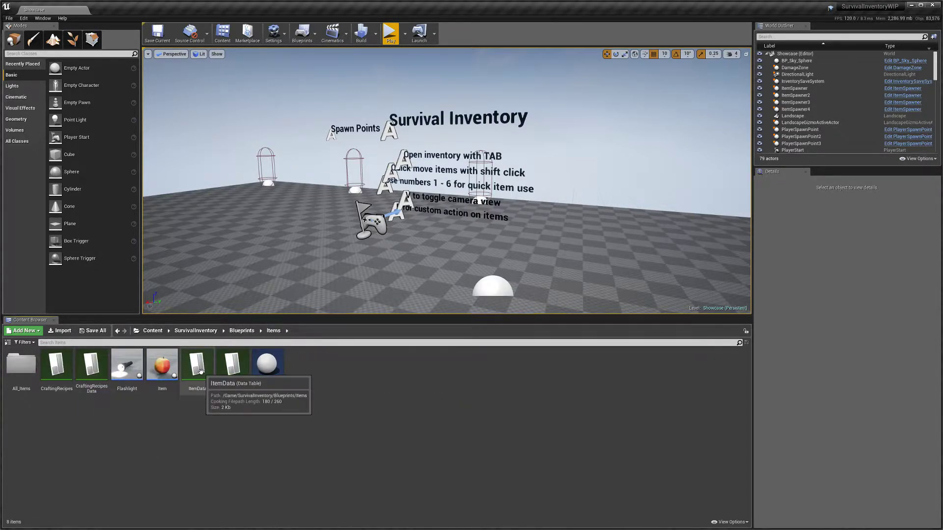
- Open ItemData and switch the apple_01 row's Category from Crafting to Consumable
{"action": "double_click", "coordinate": [197, 366]}
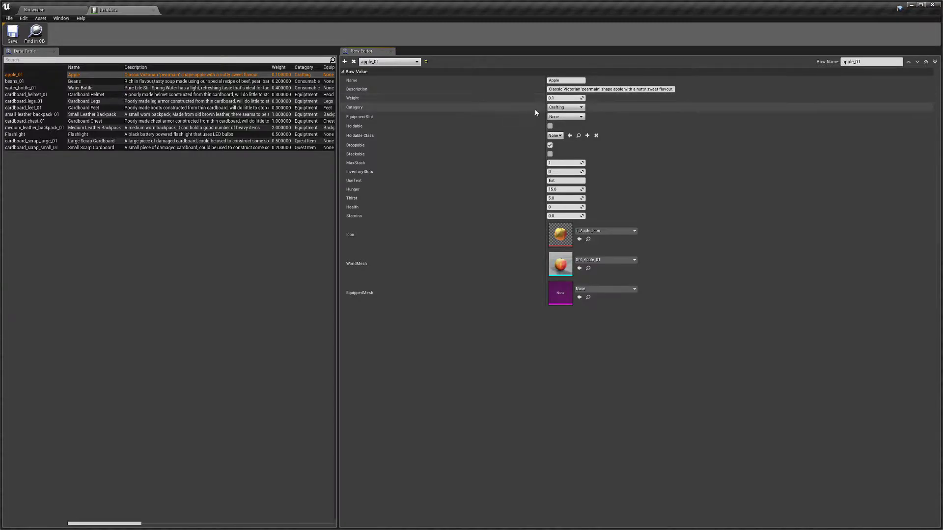
{"action": "left_click", "coordinate": [581, 107]}
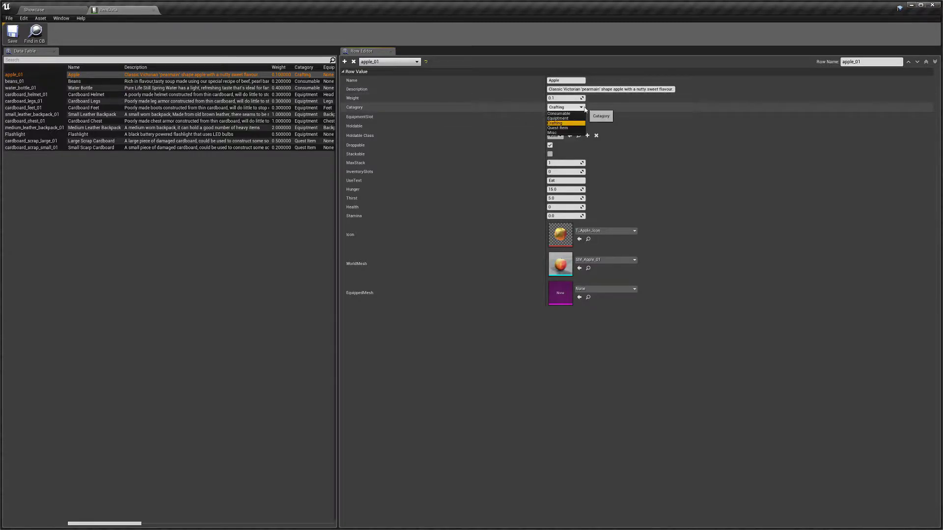
{"action": "left_click", "coordinate": [579, 113]}
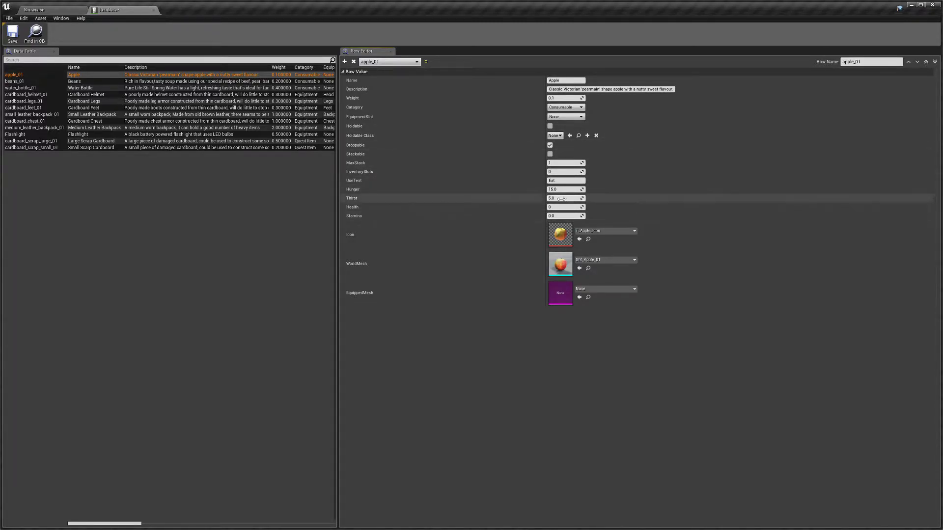
{"action": "left_click", "coordinate": [581, 108]}
{"action": "left_click", "coordinate": [579, 119]}
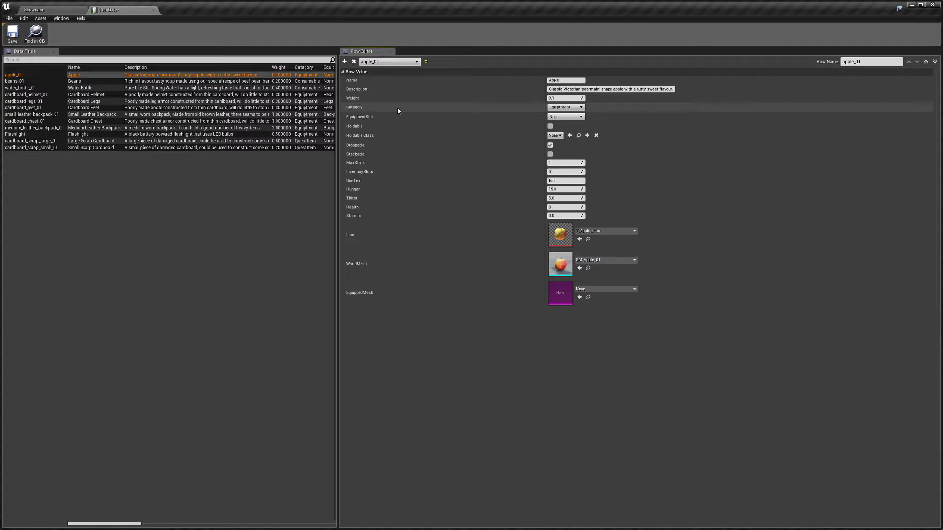
{"action": "left_click", "coordinate": [581, 117]}
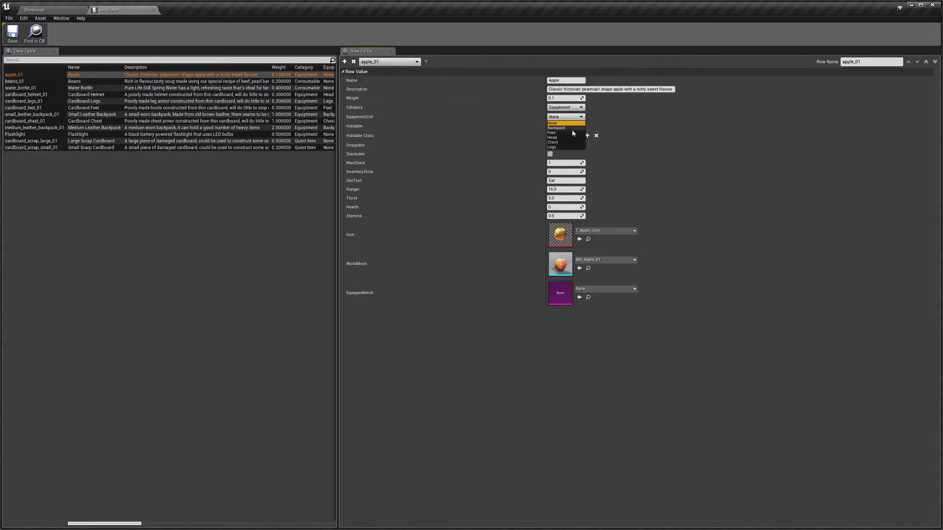
{"action": "left_click", "coordinate": [573, 127]}
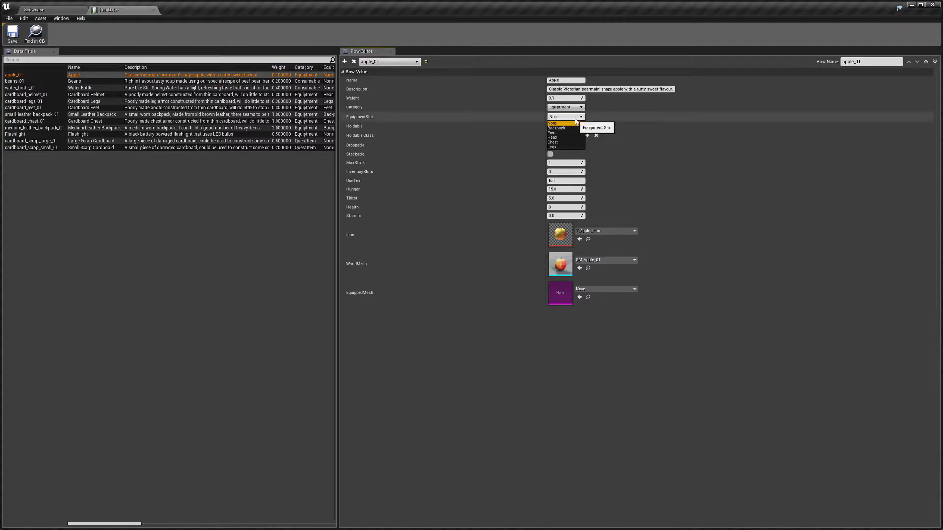
{"action": "left_click", "coordinate": [570, 107]}
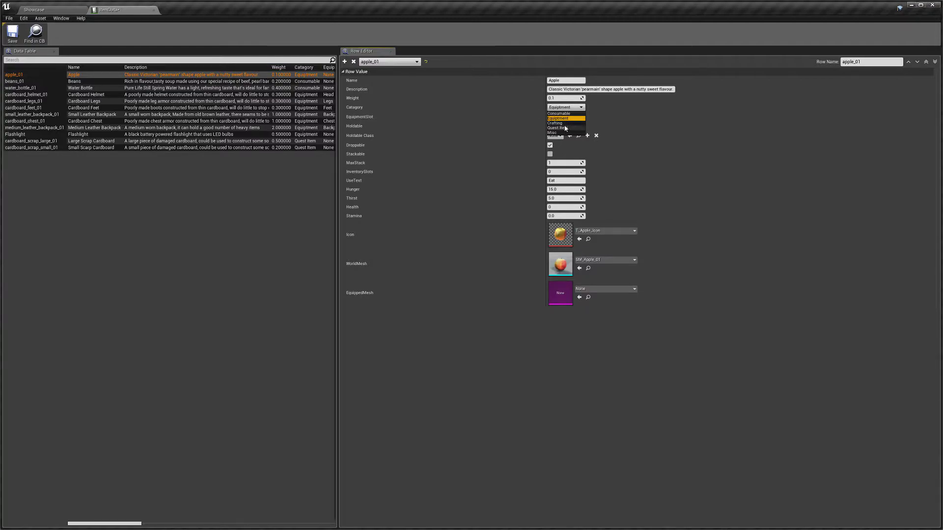
{"action": "left_click", "coordinate": [570, 123]}
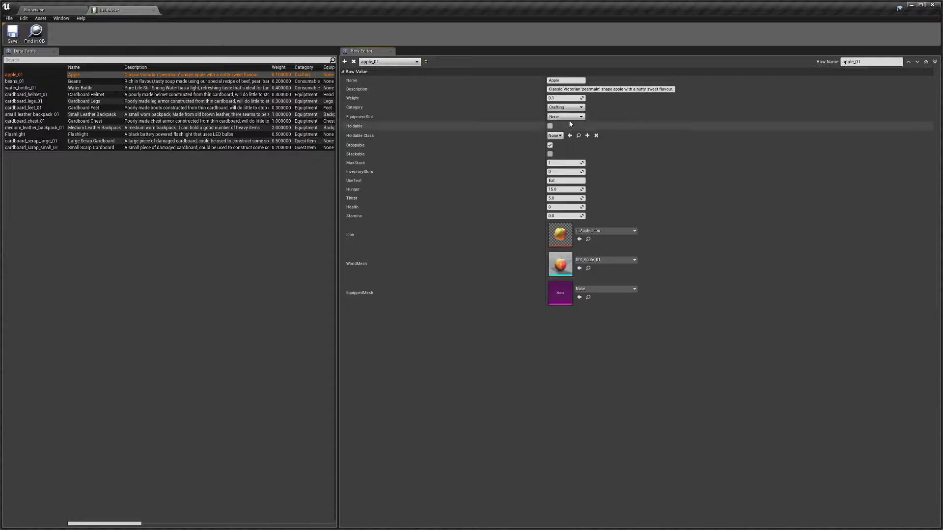
{"action": "left_click", "coordinate": [565, 108]}
{"action": "left_click", "coordinate": [560, 127]}
{"action": "left_click", "coordinate": [565, 107]}
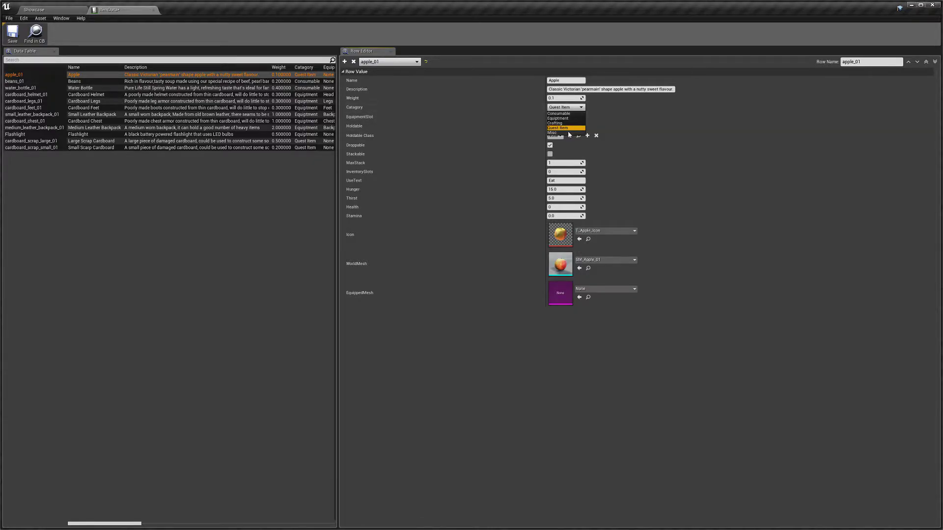
{"action": "left_click", "coordinate": [568, 132]}
{"action": "left_click", "coordinate": [565, 107]}
{"action": "left_click", "coordinate": [560, 113]}
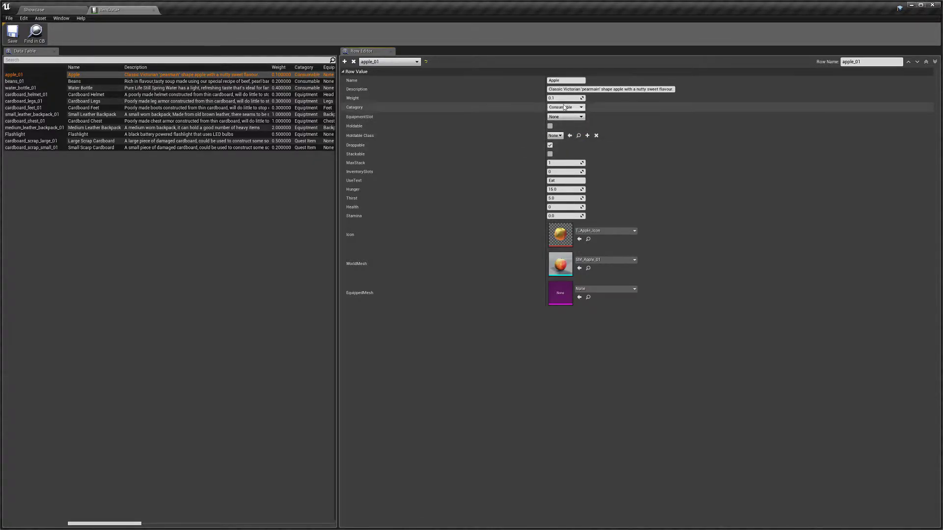
{"action": "left_click", "coordinate": [565, 108]}
{"action": "left_click", "coordinate": [547, 132]}
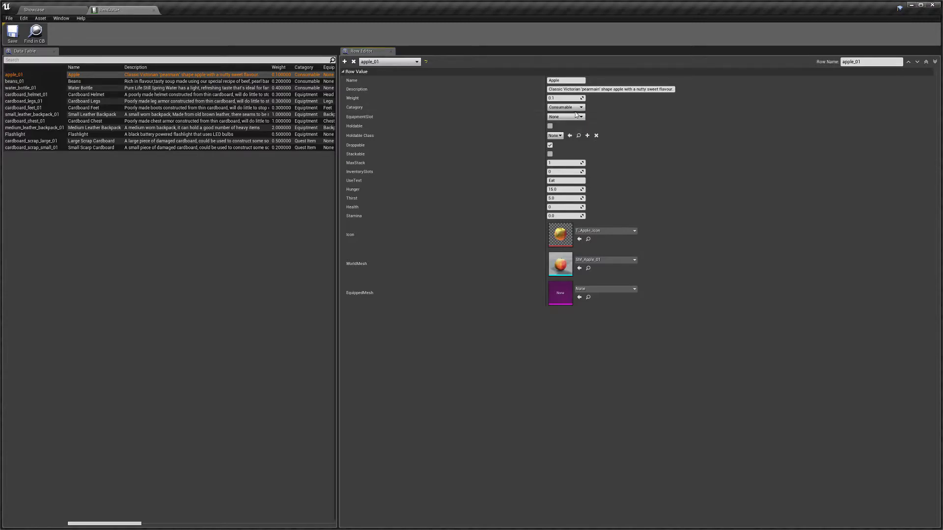
- Enable Holdable on apple_01 and review the Holdable Class options, leaving it None
{"action": "left_click", "coordinate": [550, 127]}
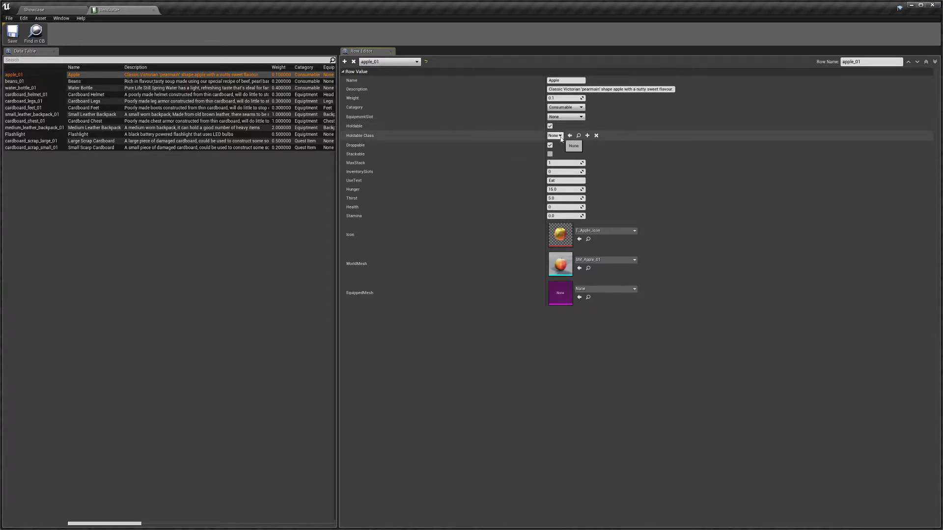
{"action": "left_click", "coordinate": [560, 136]}
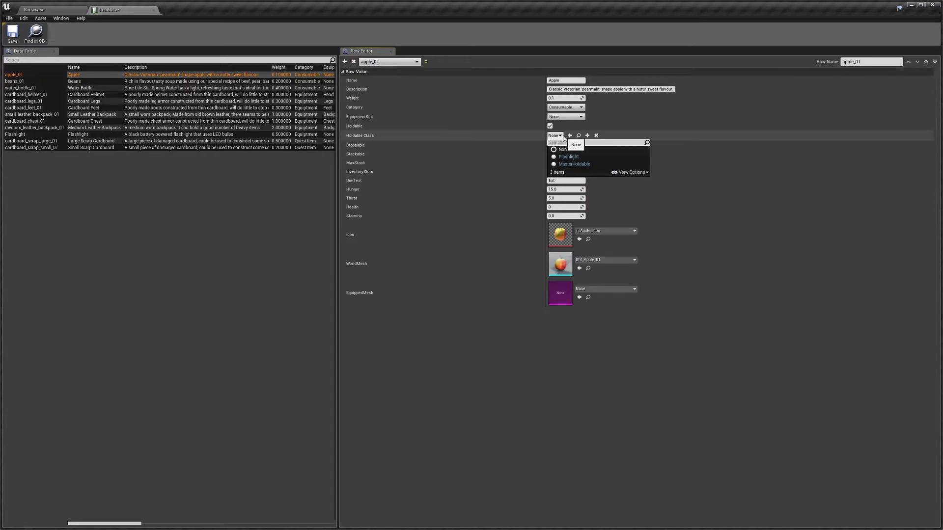
{"action": "left_click", "coordinate": [500, 141]}
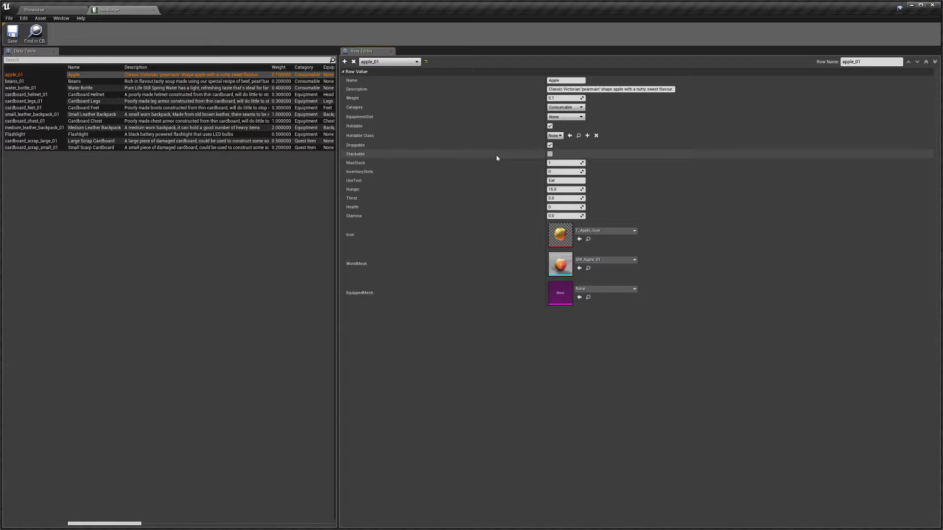
{"action": "left_click", "coordinate": [555, 136]}
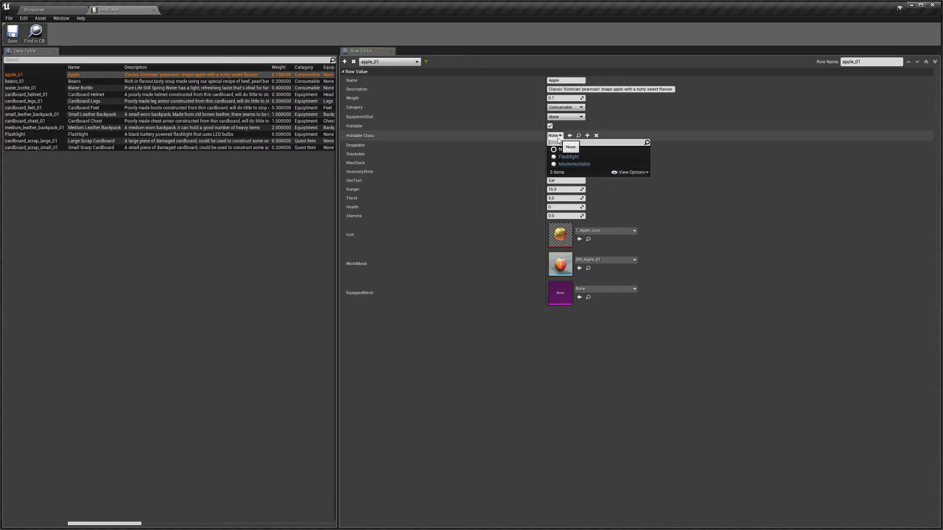
{"action": "left_click", "coordinate": [529, 146]}
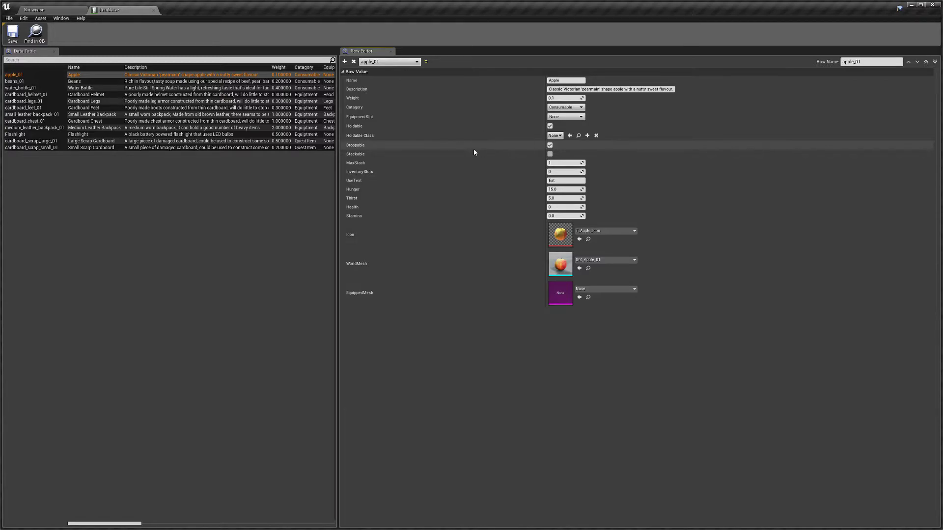
- Enable Stackable on apple_01, keeping MaxStack at 1 and EquipmentSlot at None
{"action": "left_click", "coordinate": [550, 155]}
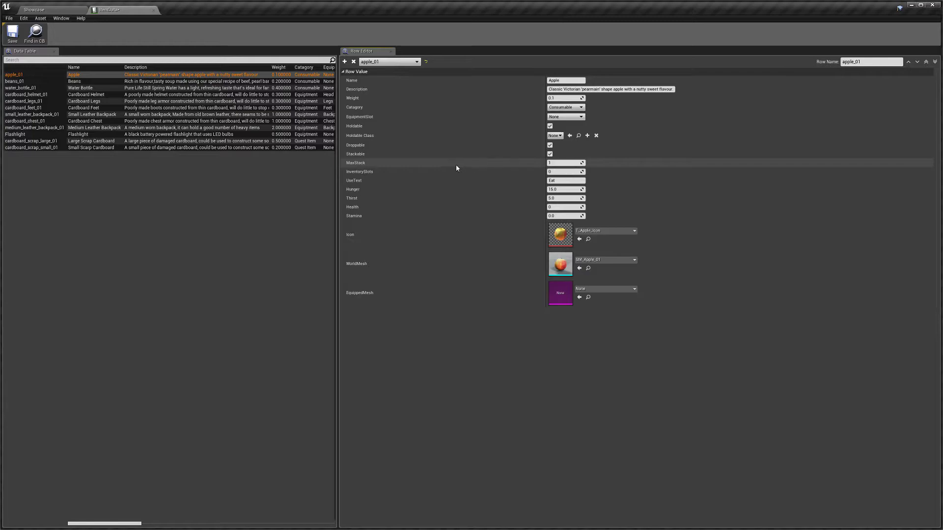
{"action": "left_click", "coordinate": [570, 163]}
{"action": "left_click", "coordinate": [483, 175]}
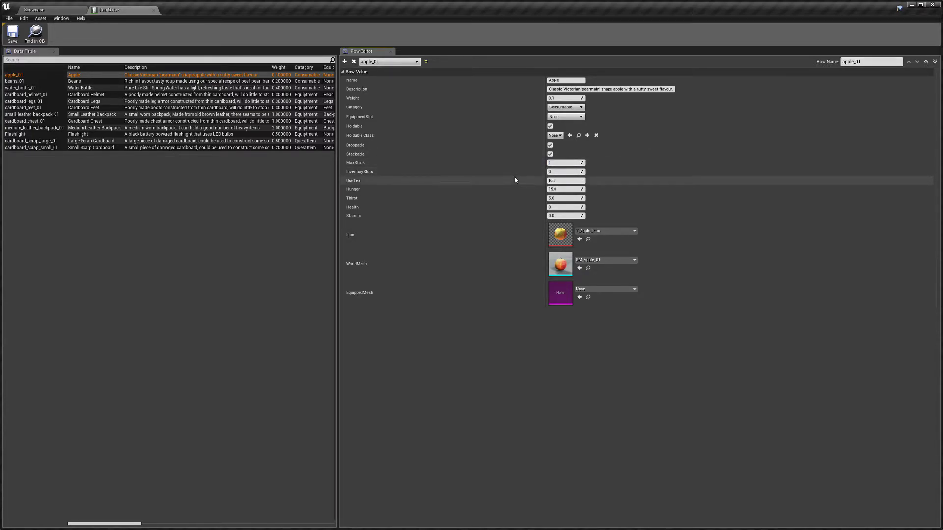
{"action": "left_click", "coordinate": [565, 172]}
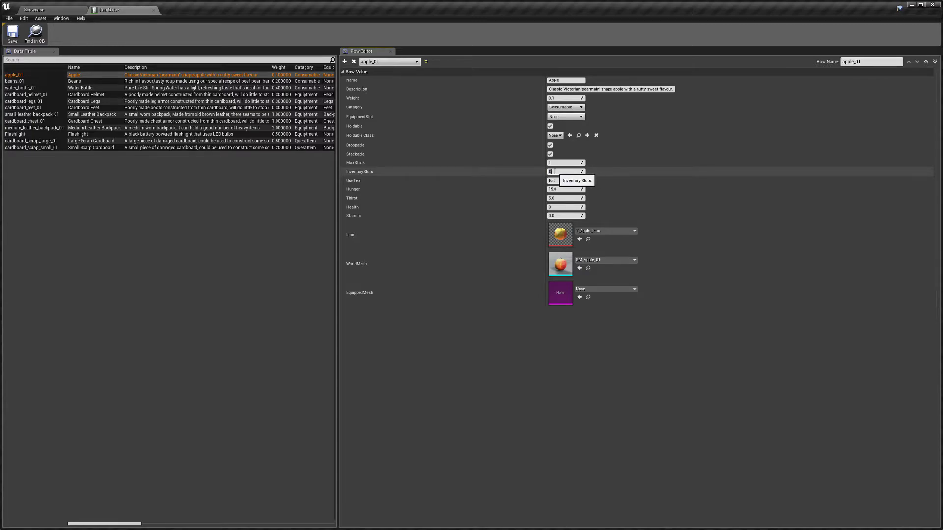
{"action": "left_click", "coordinate": [571, 118]}
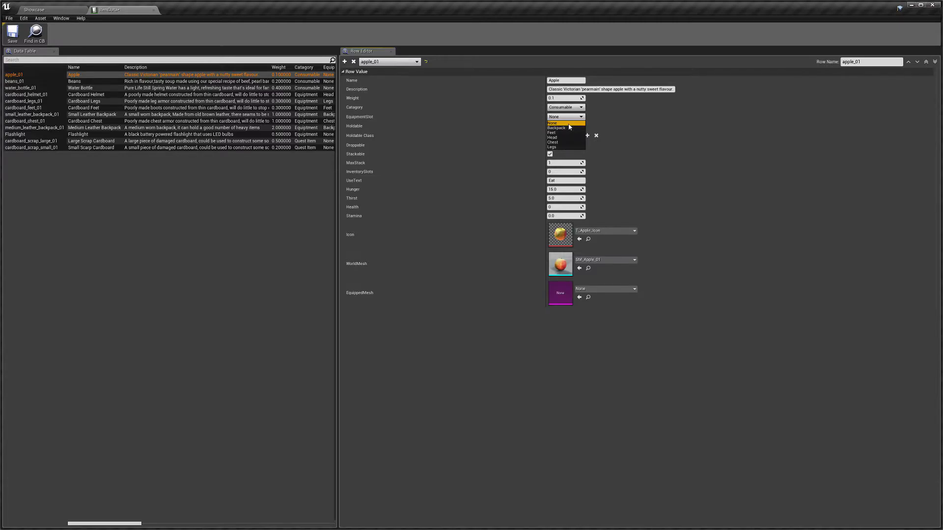
{"action": "left_click", "coordinate": [566, 123]}
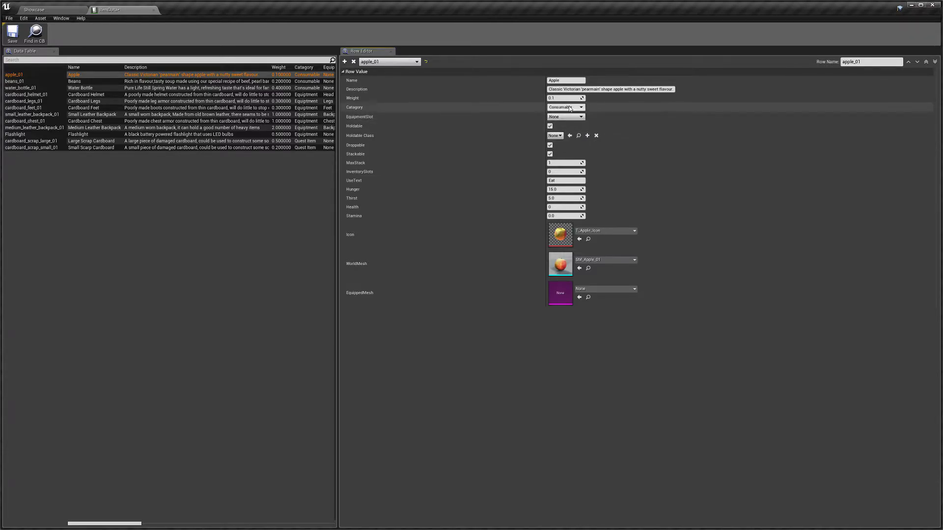
- Set apple_01's Category to Equipment with EquipmentSlot Backpack
{"action": "left_click", "coordinate": [570, 108]}
{"action": "left_click", "coordinate": [565, 119]}
{"action": "left_click", "coordinate": [565, 117]}
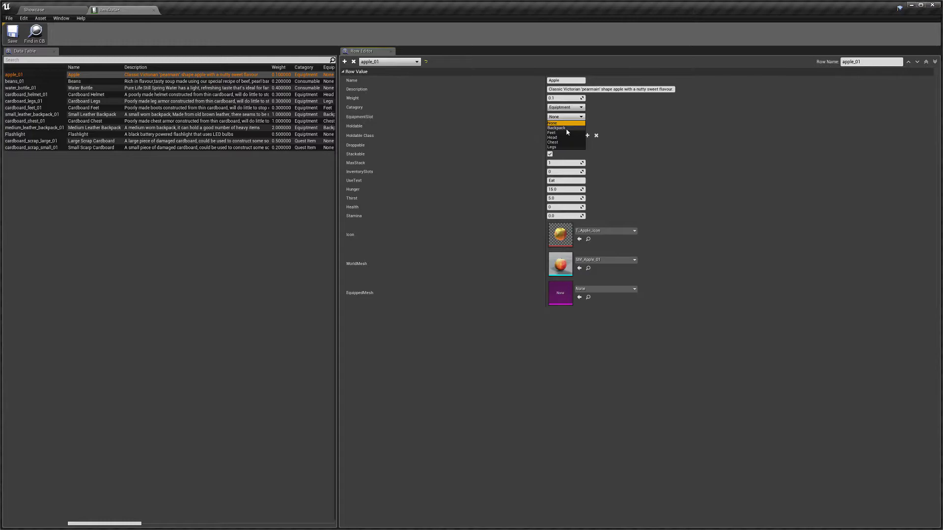
{"action": "left_click", "coordinate": [565, 128]}
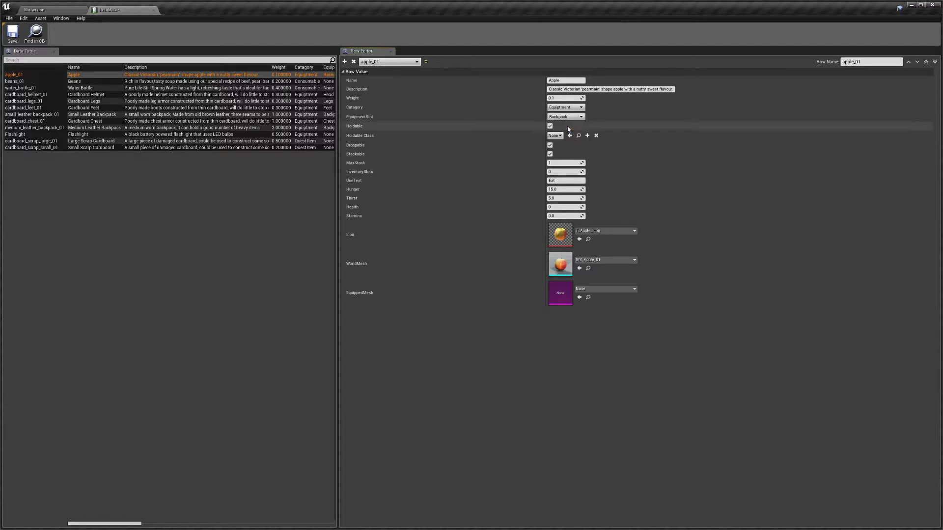
{"action": "left_click", "coordinate": [557, 171]}
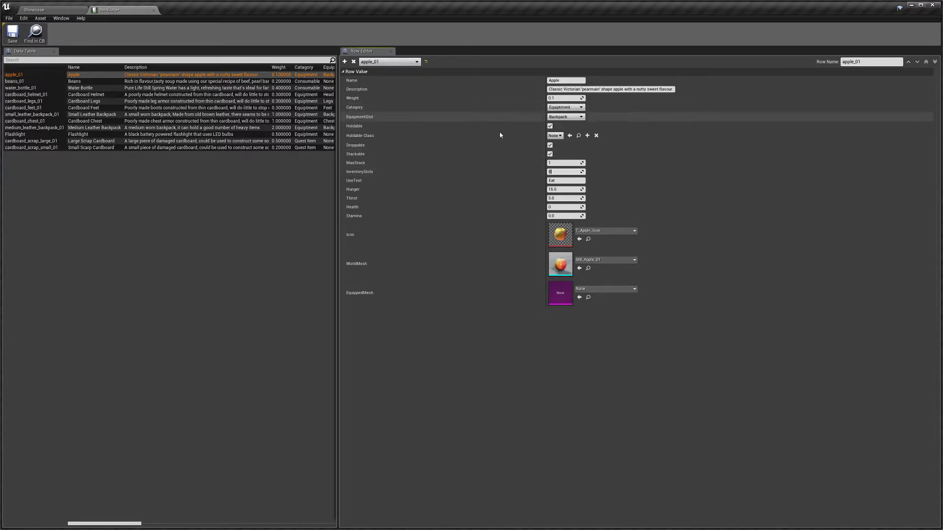
{"action": "left_click", "coordinate": [565, 117]}
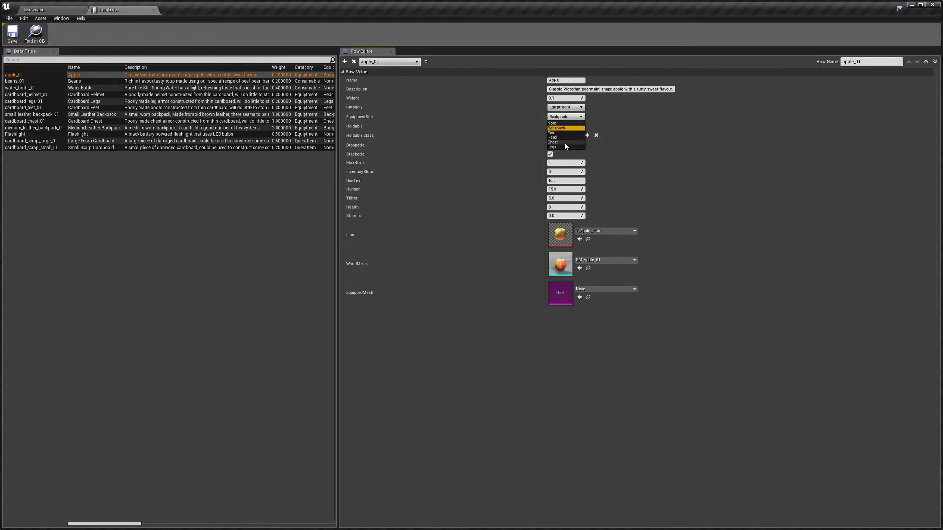
{"action": "left_click", "coordinate": [562, 128]}
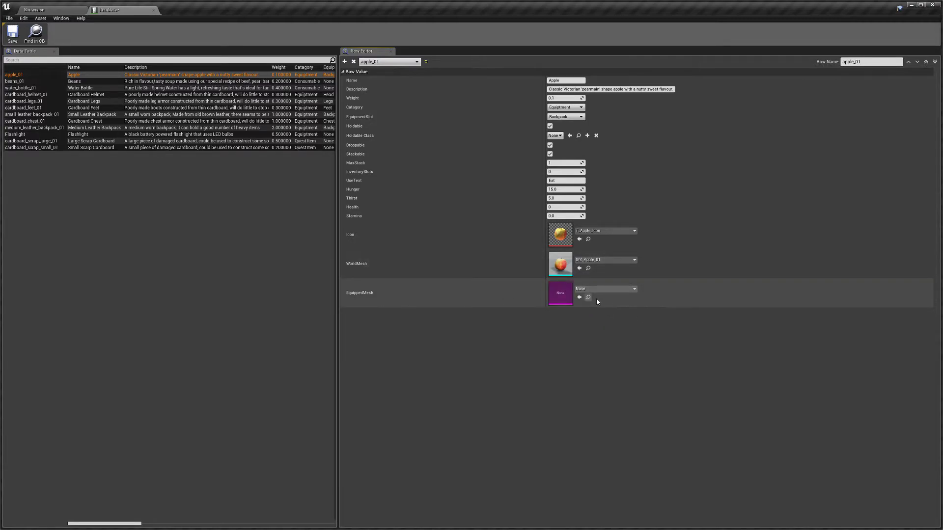
- Confirm Equipment and Backpack on apple_01, save ItemData, and go back to the Showcase level
{"action": "left_click", "coordinate": [564, 109]}
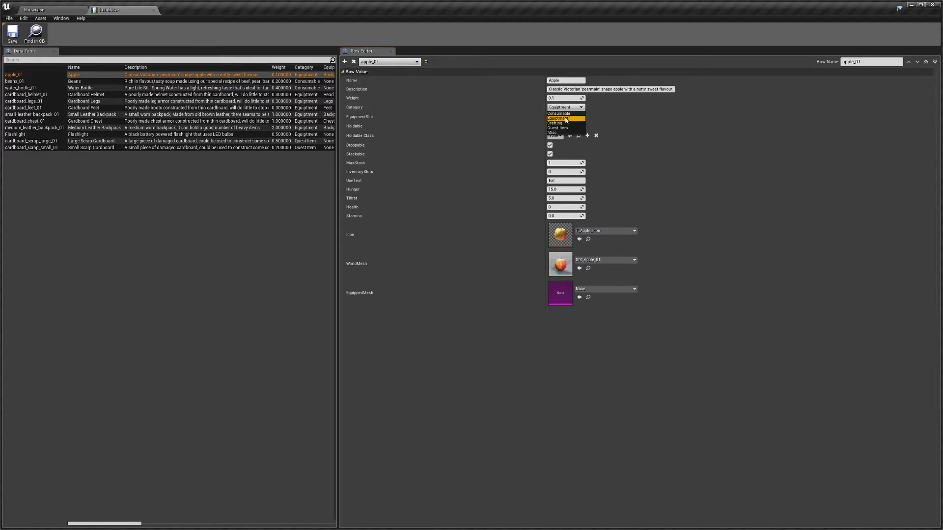
{"action": "left_click", "coordinate": [565, 119]}
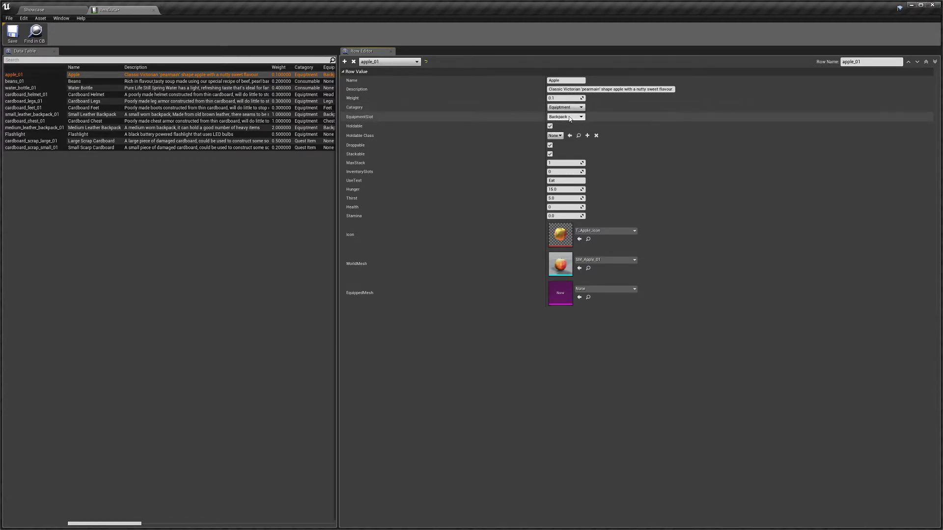
{"action": "left_click", "coordinate": [565, 117]}
{"action": "left_click", "coordinate": [565, 128]}
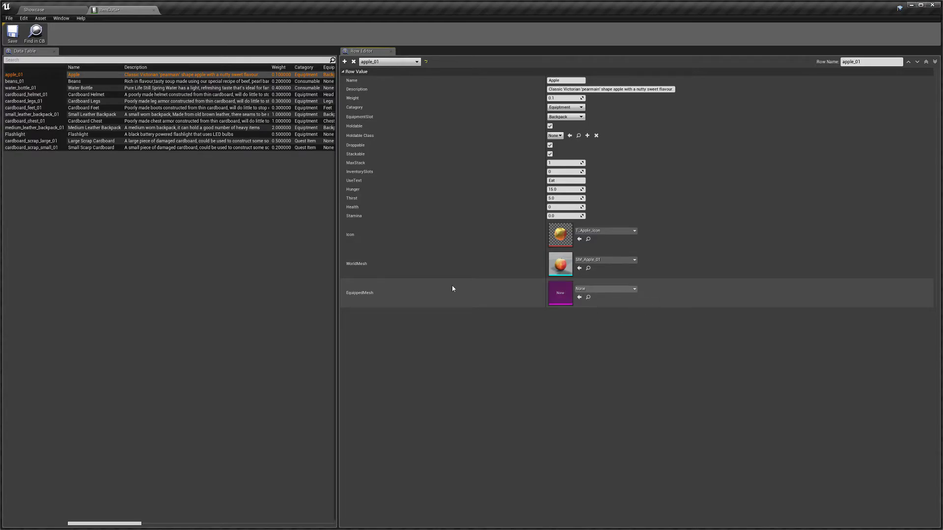
{"action": "left_click", "coordinate": [12, 33]}
{"action": "left_click", "coordinate": [43, 10]}
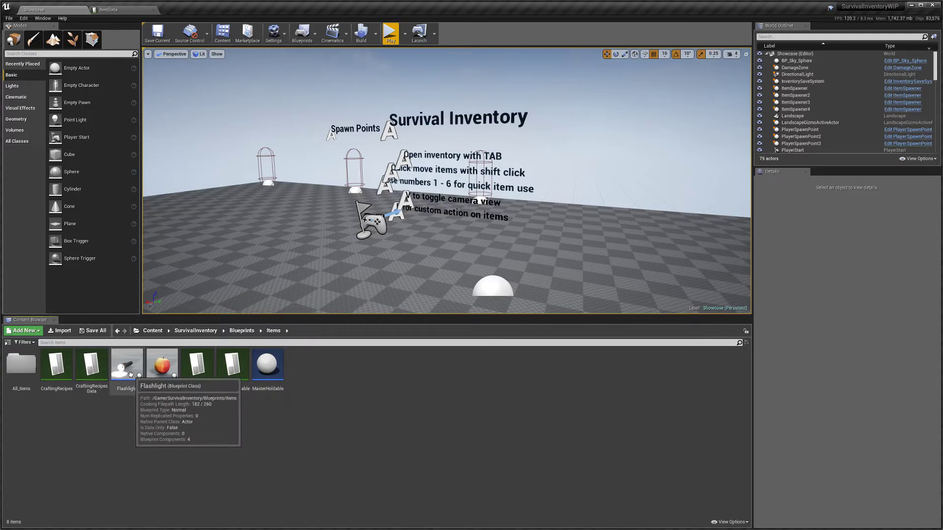
- Open the Flashlight blueprint, inspect its FlipFlop Spot/Point Light visibility toggle, and show Class Defaults
{"action": "double_click", "coordinate": [126, 387]}
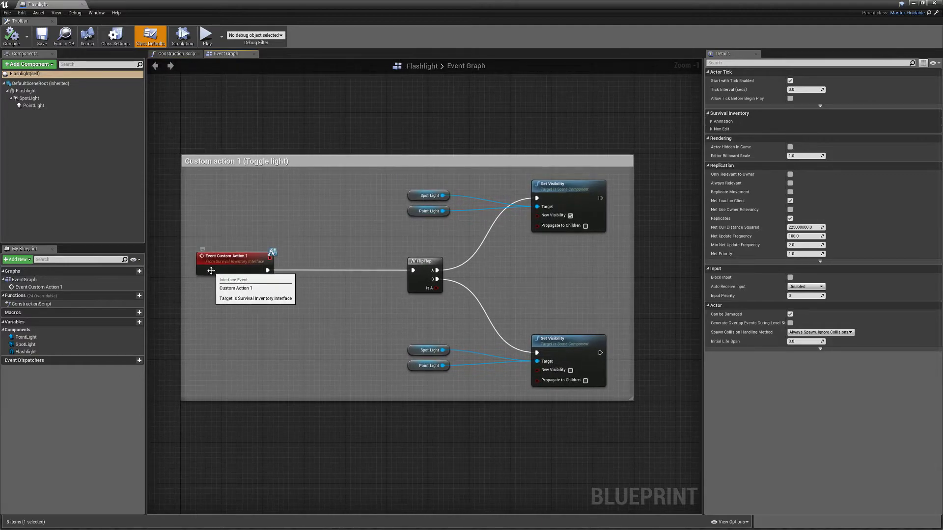
{"action": "left_click", "coordinate": [316, 290]}
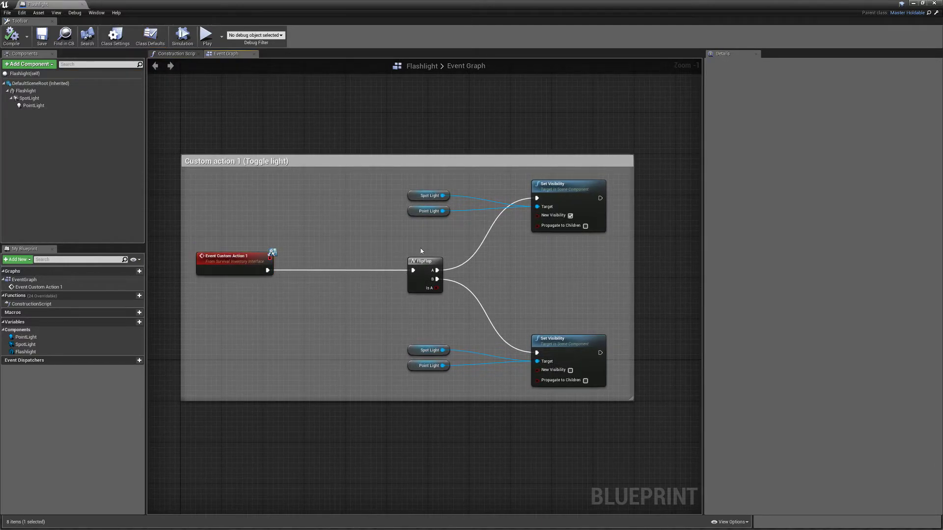
{"action": "left_click_drag", "start_coordinate": [614, 382], "coordinate": [439, 318]}
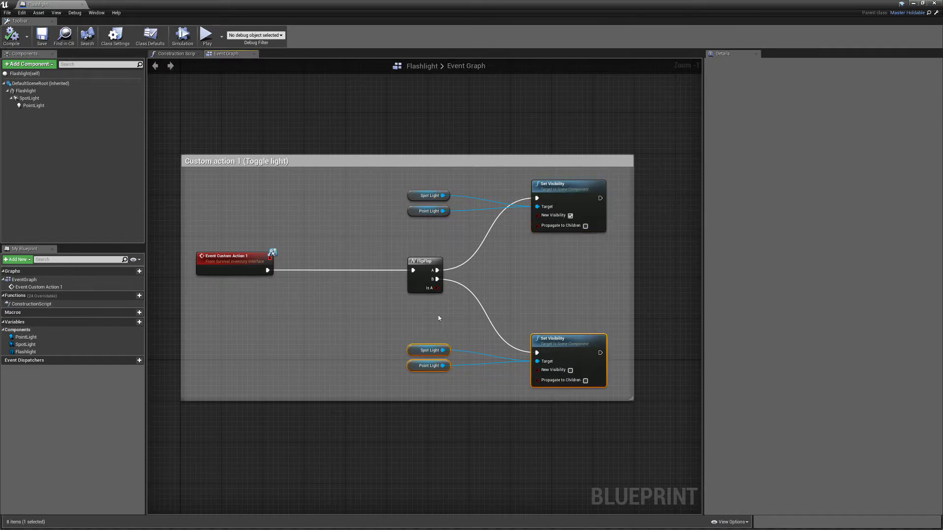
{"action": "left_click", "coordinate": [439, 318]}
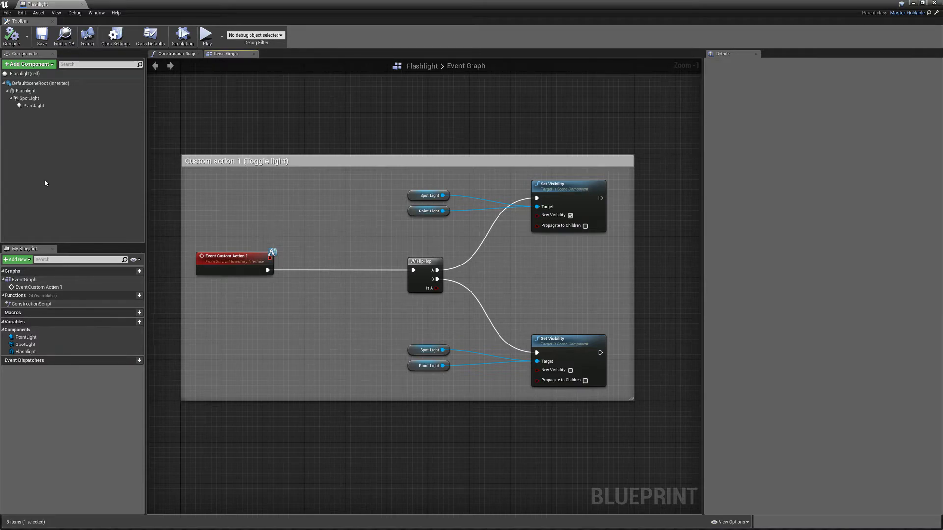
{"action": "left_click", "coordinate": [150, 35]}
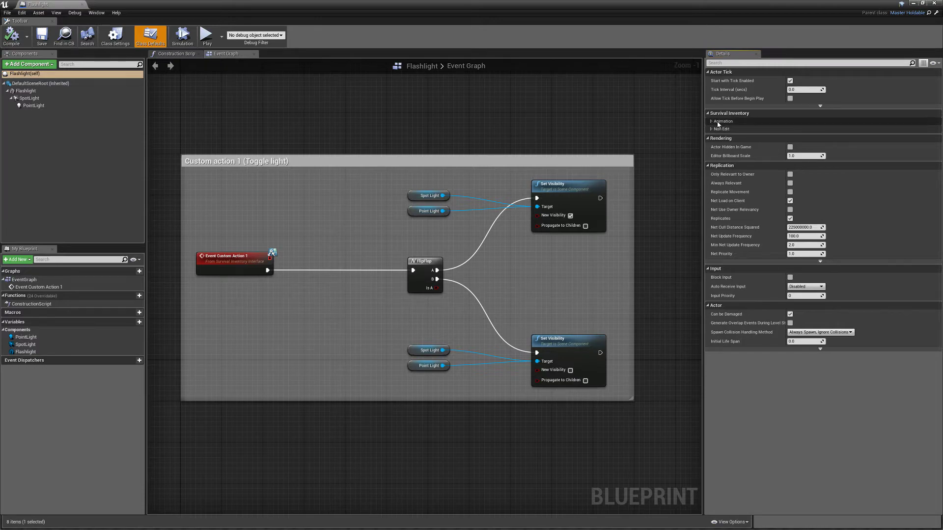
- Expand the Flashlight's Animation, First Person, Third Person and both Jumping default categories
{"action": "left_click", "coordinate": [711, 121]}
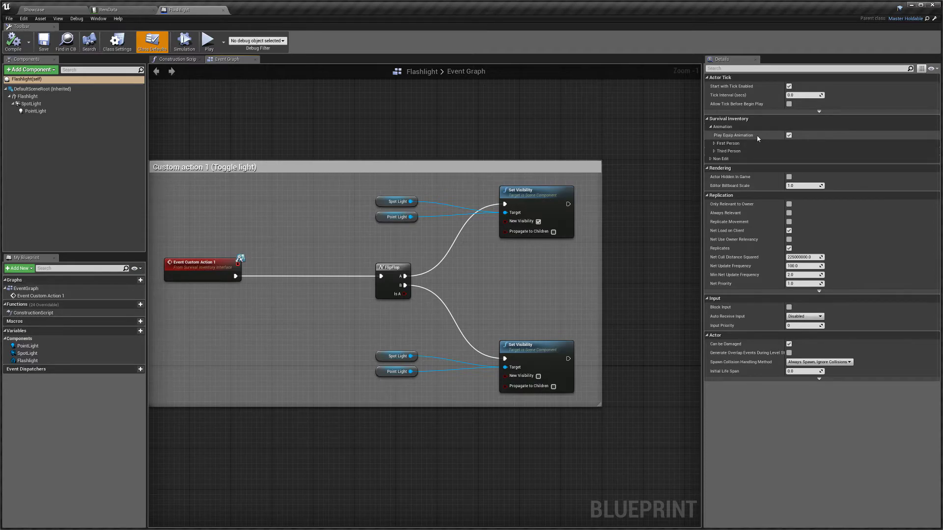
{"action": "left_click", "coordinate": [730, 146]}
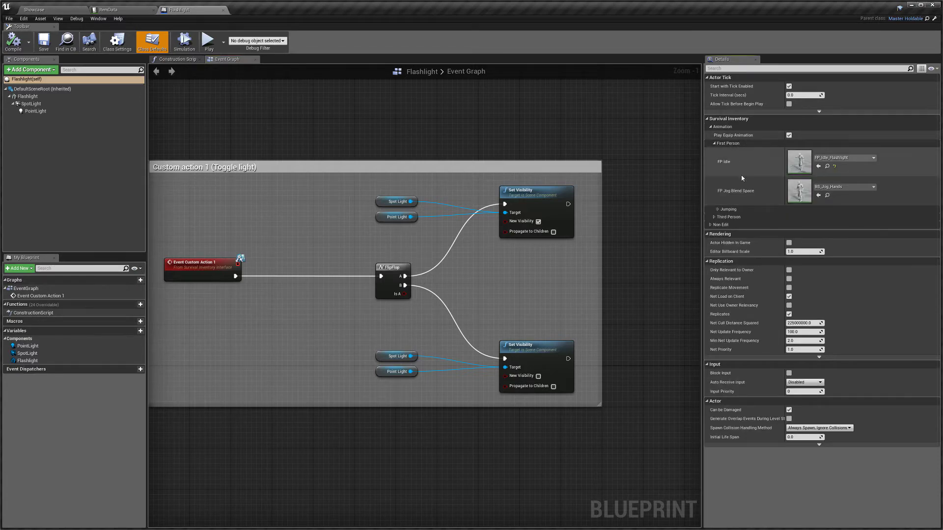
{"action": "left_click", "coordinate": [725, 210]}
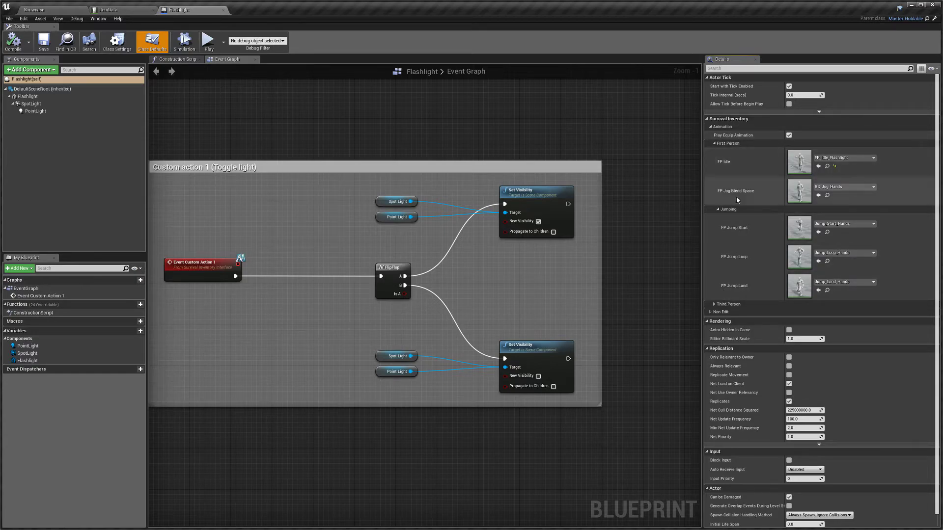
{"action": "left_click", "coordinate": [731, 305]}
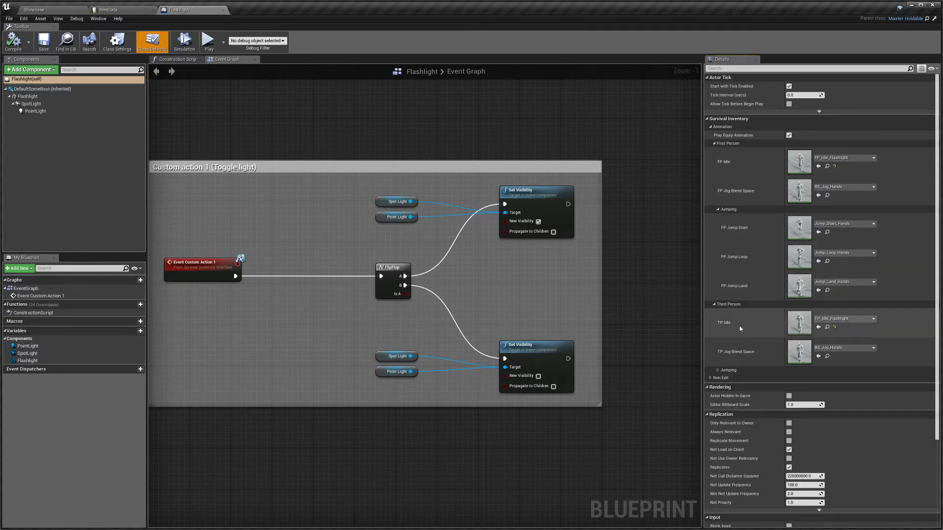
{"action": "left_click", "coordinate": [727, 370]}
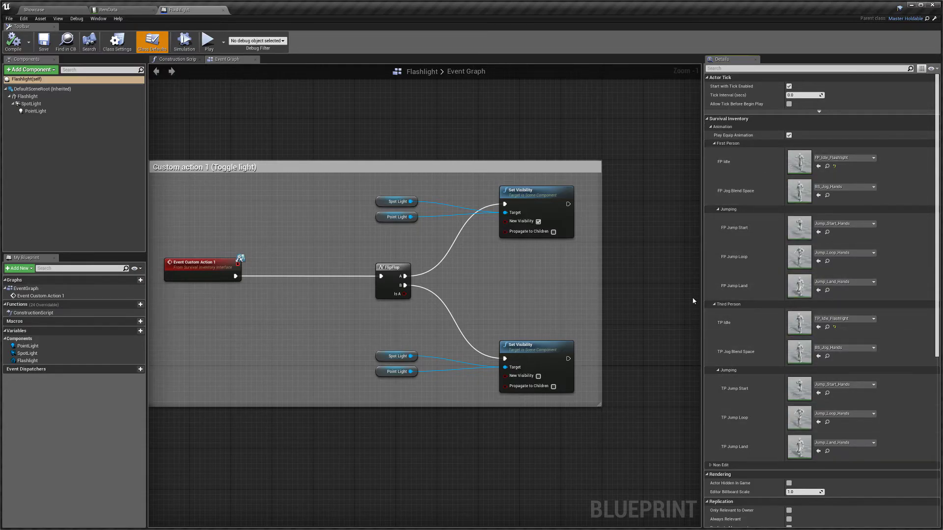
{"action": "right_click_drag", "start_coordinate": [643, 306], "coordinate": [689, 301]}
{"action": "right_click_drag", "start_coordinate": [285, 316], "coordinate": [228, 265]}
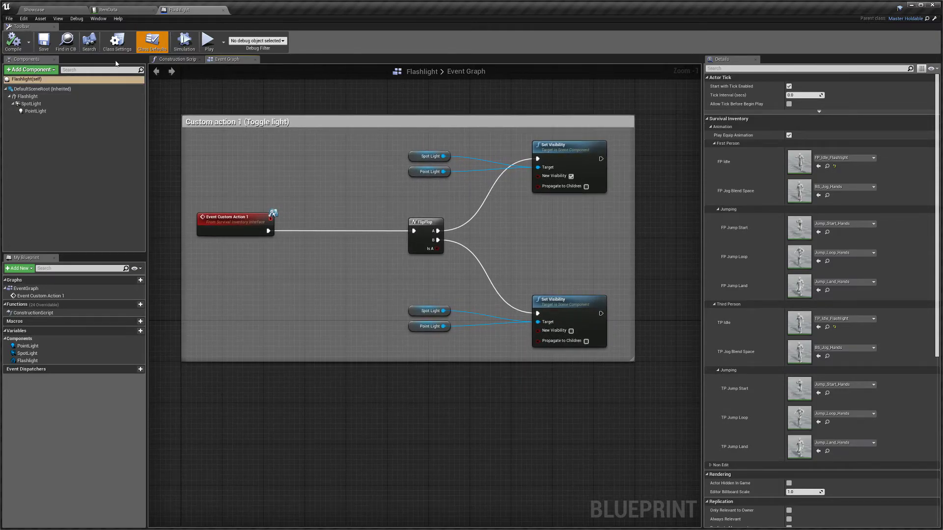
- Open the MasterHoldable blueprint and expand its Survival Inventory variables
{"action": "left_click", "coordinate": [54, 9]}
{"action": "left_click", "coordinate": [352, 408]}
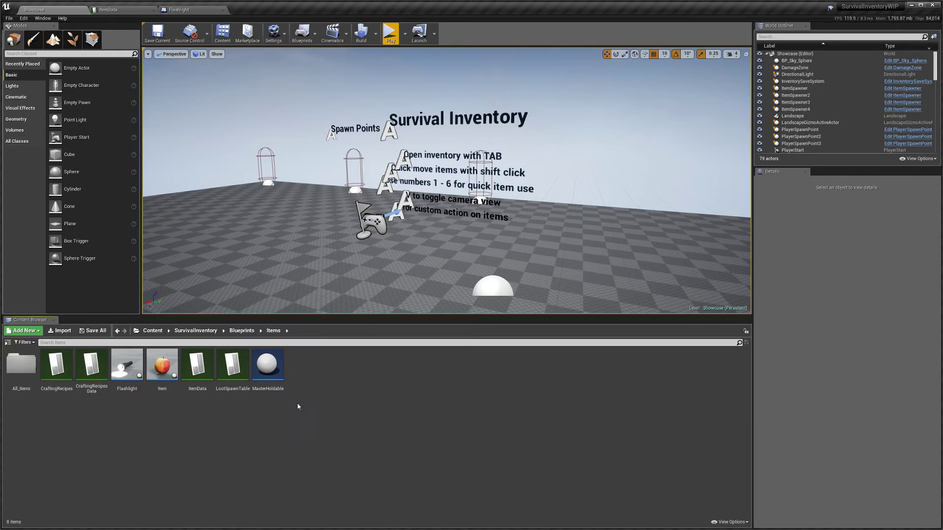
{"action": "double_click", "coordinate": [273, 370]}
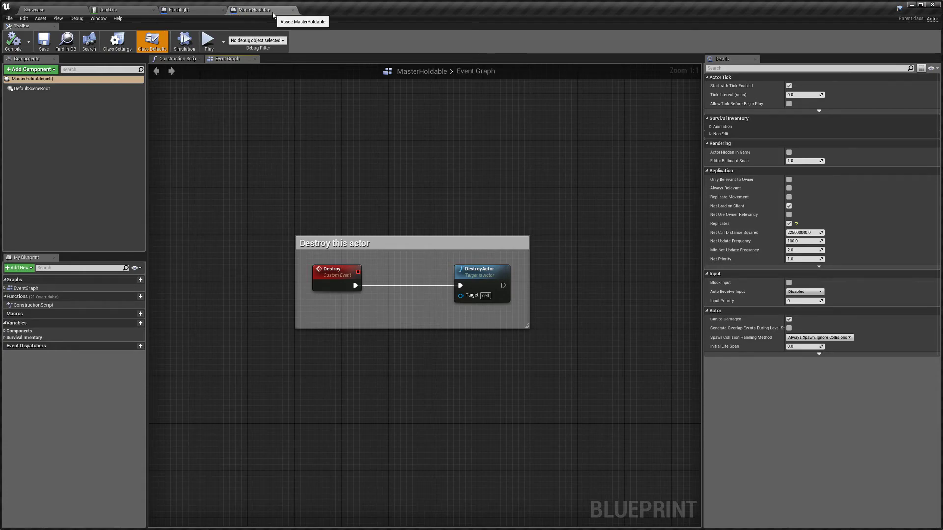
{"action": "right_click_drag", "start_coordinate": [281, 178], "coordinate": [283, 182]}
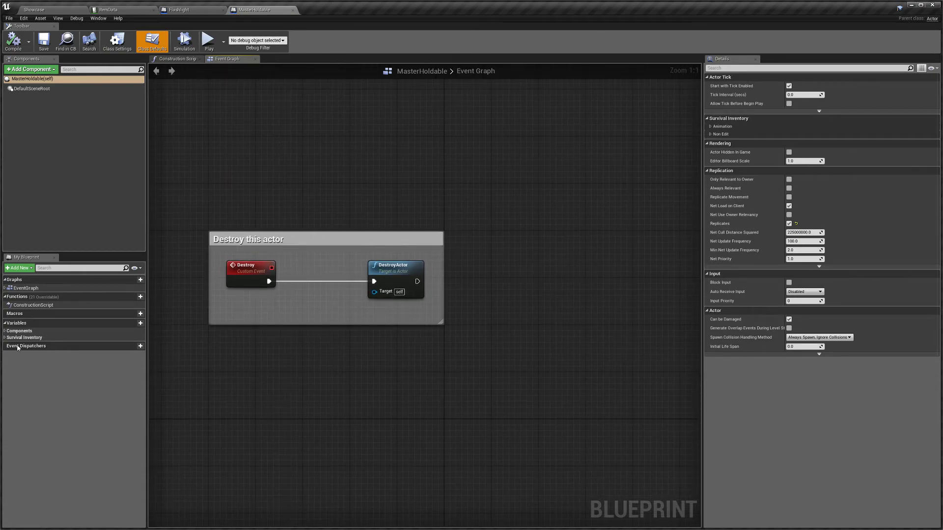
{"action": "left_click", "coordinate": [4, 338]}
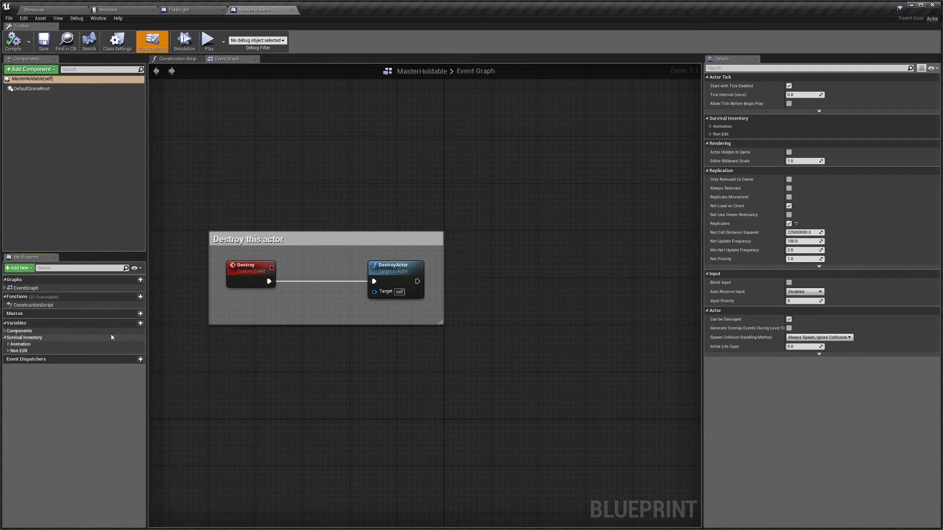
- Check the Flashlight's Event Custom Action 1 node, then return to the Showcase level
{"action": "left_click", "coordinate": [109, 10]}
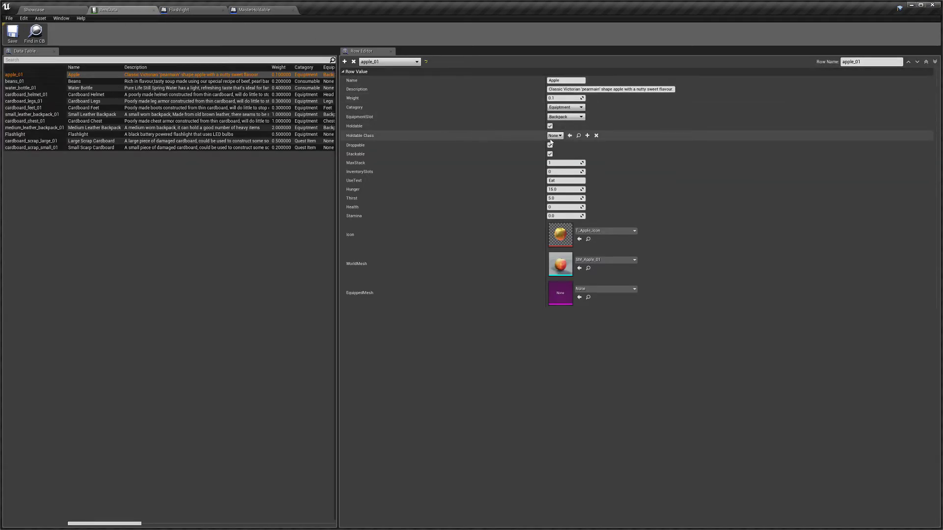
{"action": "left_click", "coordinate": [194, 10]}
{"action": "right_click_drag", "start_coordinate": [276, 173], "coordinate": [273, 197]}
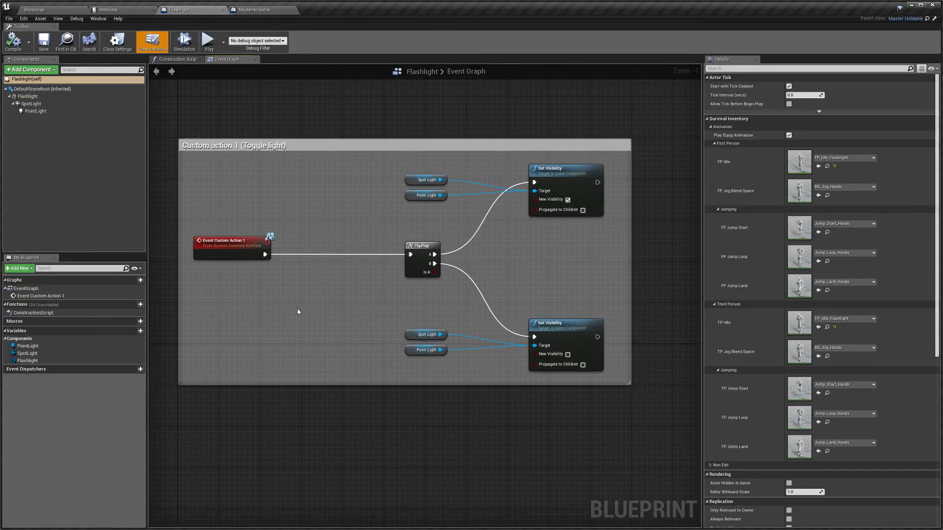
{"action": "left_click", "coordinate": [209, 264]}
{"action": "left_click_drag", "start_coordinate": [189, 263], "coordinate": [289, 217]}
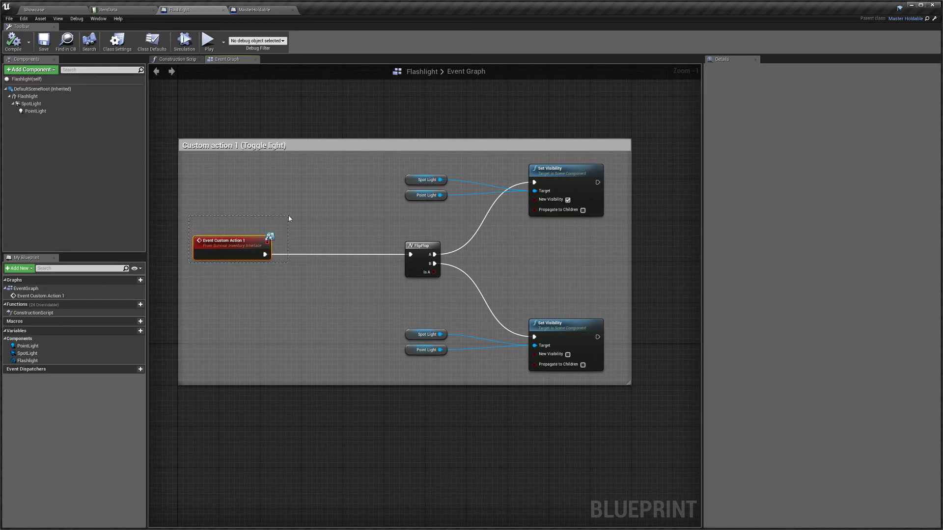
{"action": "left_click", "coordinate": [259, 10]}
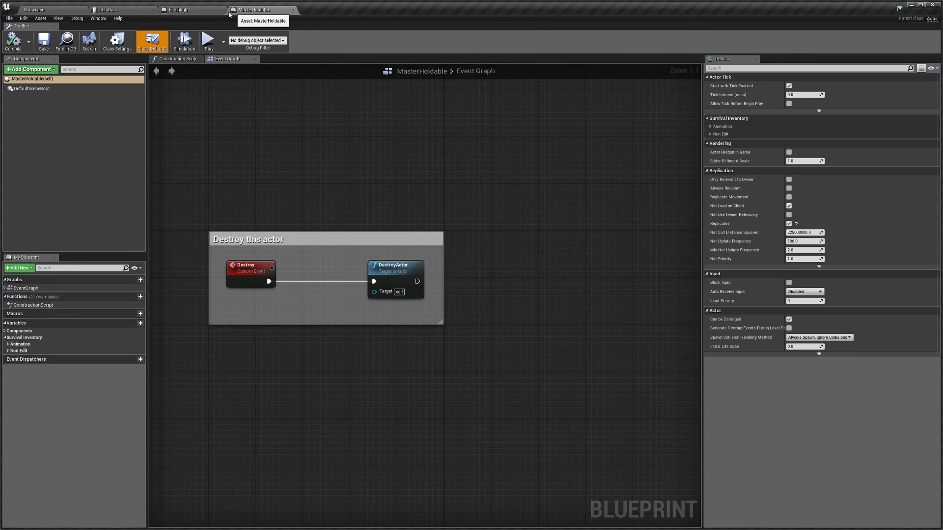
{"action": "left_click", "coordinate": [53, 11]}
- Create a MasterHoldable_Child blueprint from MasterHoldable and view its Event Graph
{"action": "right_click", "coordinate": [275, 366]}
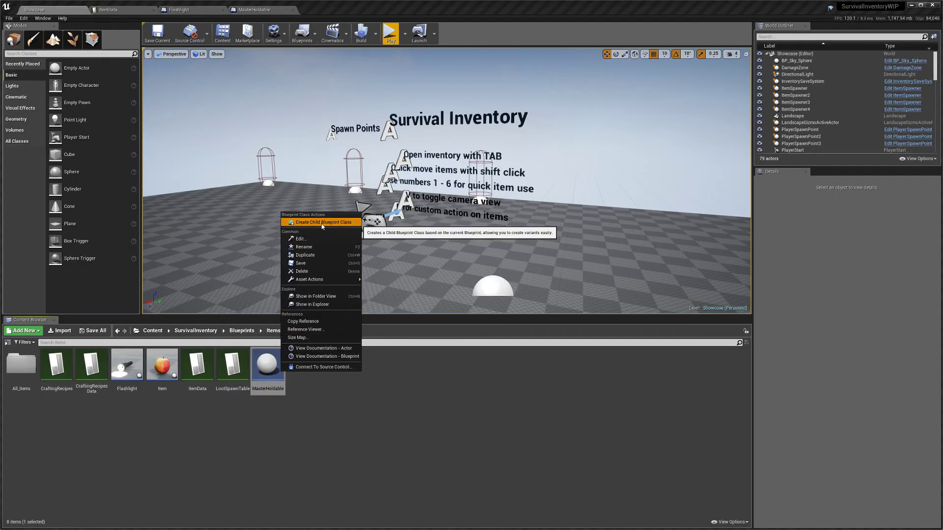
{"action": "left_click", "coordinate": [322, 223]}
{"action": "key", "text": "Return"}
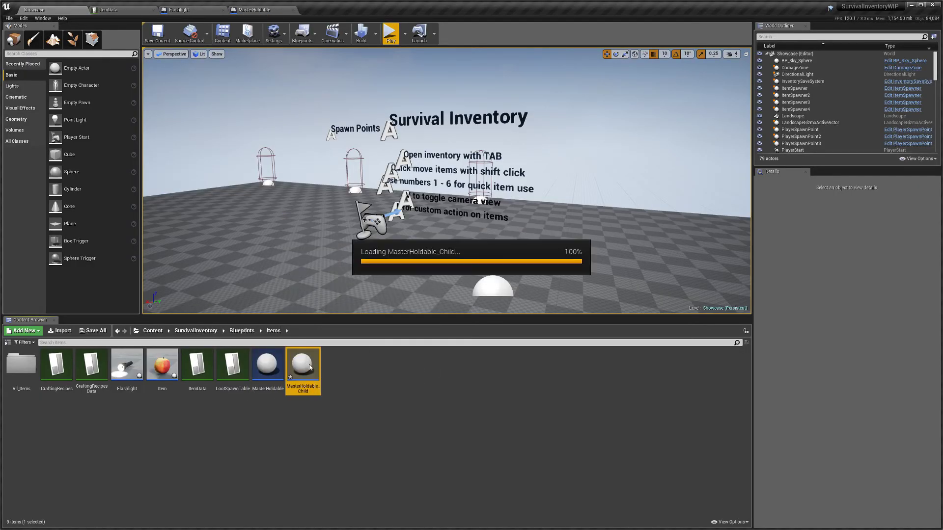
{"action": "left_click", "coordinate": [283, 60]}
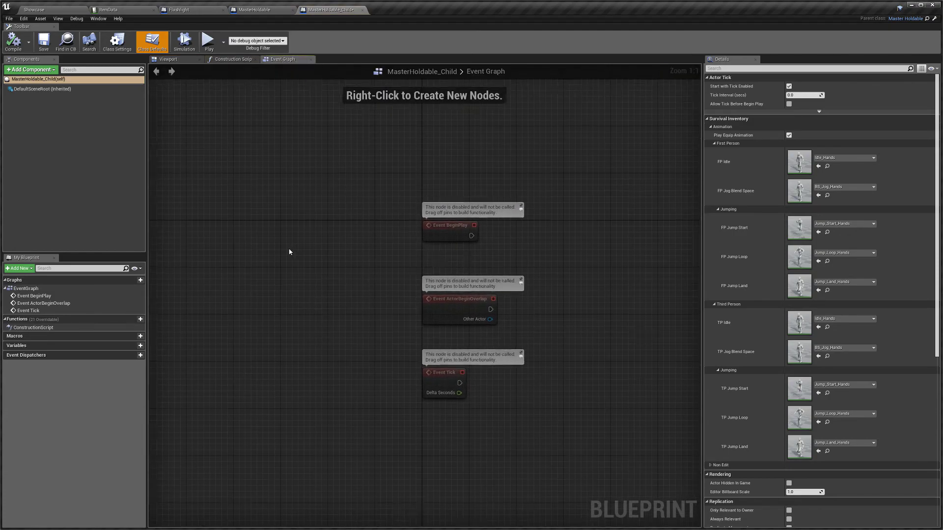
- Add an Event Custom Action 1 node via a 'custom' search and position it in the graph
{"action": "right_click_drag", "start_coordinate": [288, 252], "coordinate": [393, 246]}
{"action": "right_click", "coordinate": [304, 250]}
{"action": "type", "text": "custom"}
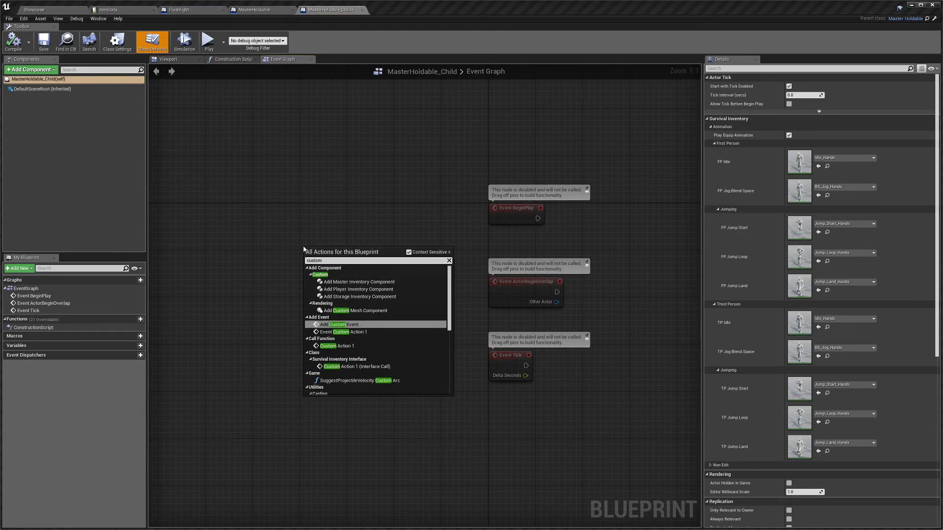
{"action": "key", "text": "Down"}
{"action": "key", "text": "Return"}
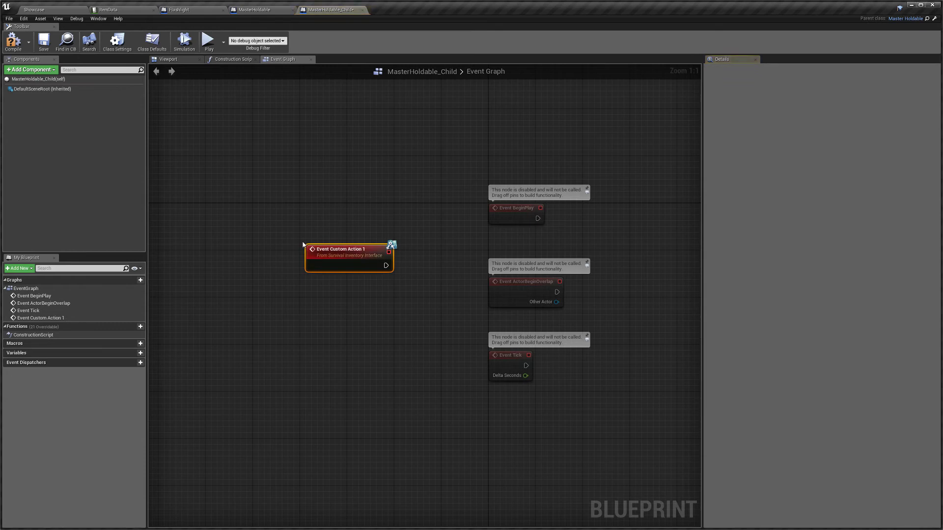
{"action": "left_click_drag", "start_coordinate": [317, 252], "coordinate": [357, 98]}
{"action": "right_click_drag", "start_coordinate": [389, 120], "coordinate": [338, 261]}
{"action": "left_click_drag", "start_coordinate": [338, 258], "coordinate": [462, 129]}
{"action": "right_click_drag", "start_coordinate": [487, 158], "coordinate": [451, 205]}
{"action": "left_click_drag", "start_coordinate": [357, 185], "coordinate": [531, 129]}
{"action": "right_click_drag", "start_coordinate": [532, 145], "coordinate": [455, 195]}
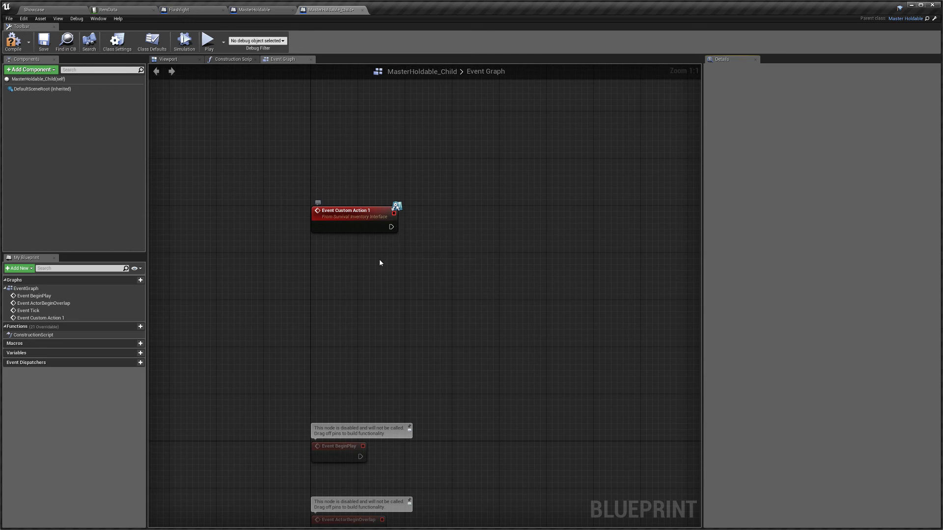
{"action": "left_click_drag", "start_coordinate": [391, 227], "coordinate": [435, 260]}
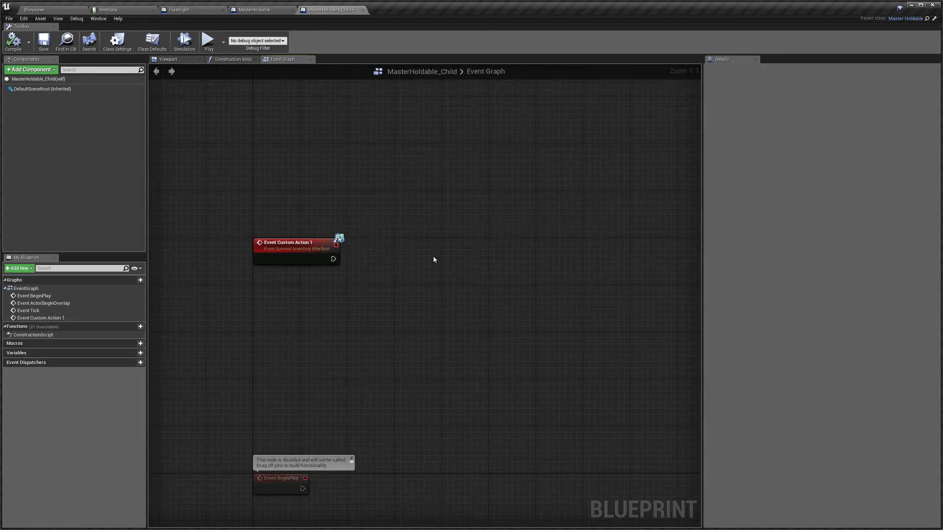
- Add a NewRow entry to ItemData, select its Row Name, then go back to Showcase
{"action": "left_click", "coordinate": [125, 10]}
{"action": "left_click", "coordinate": [83, 203]}
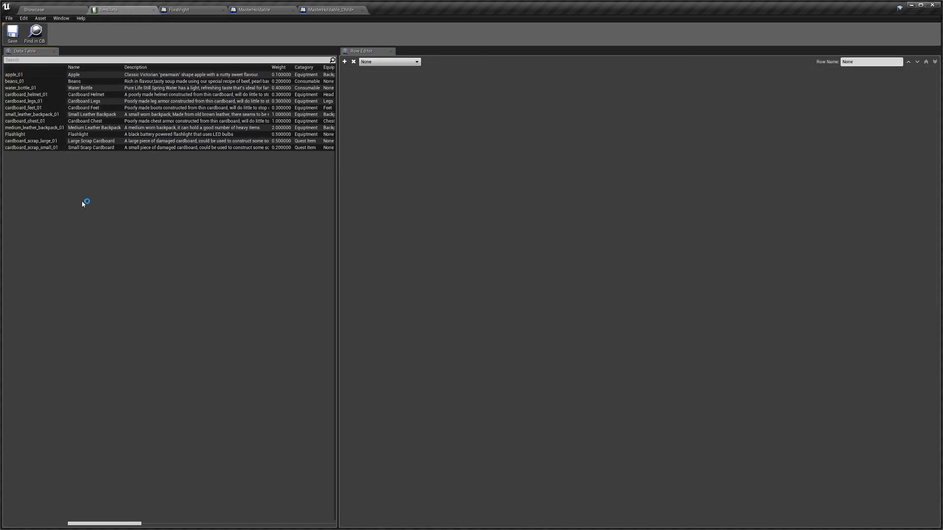
{"action": "left_click", "coordinate": [344, 62]}
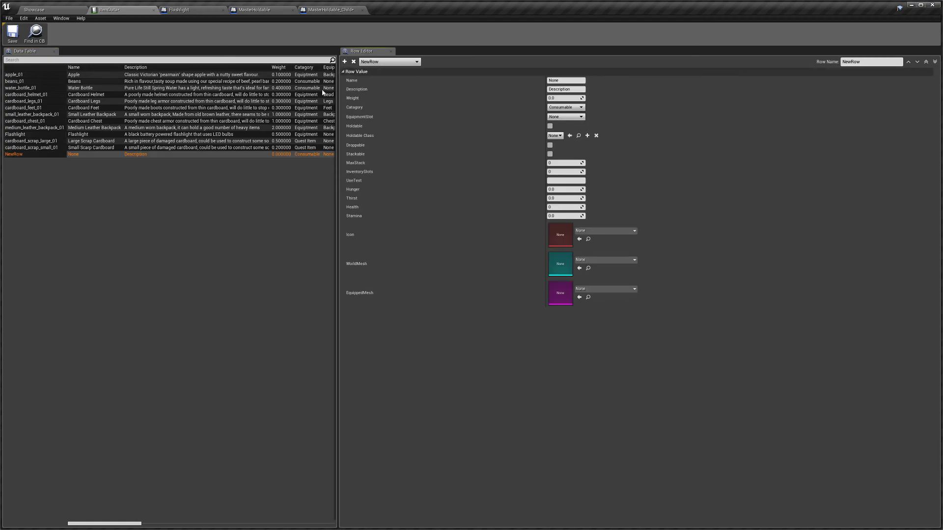
{"action": "left_click", "coordinate": [10, 158]}
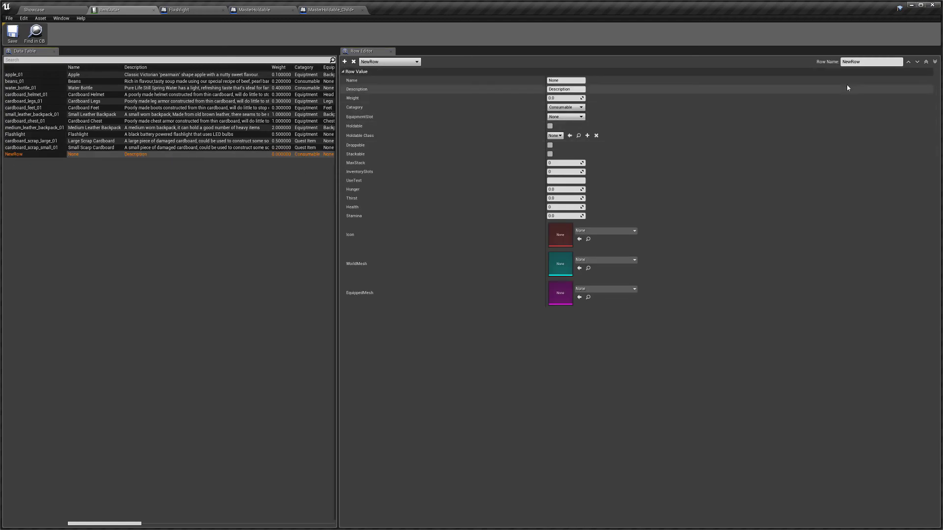
{"action": "double_click", "coordinate": [857, 62]}
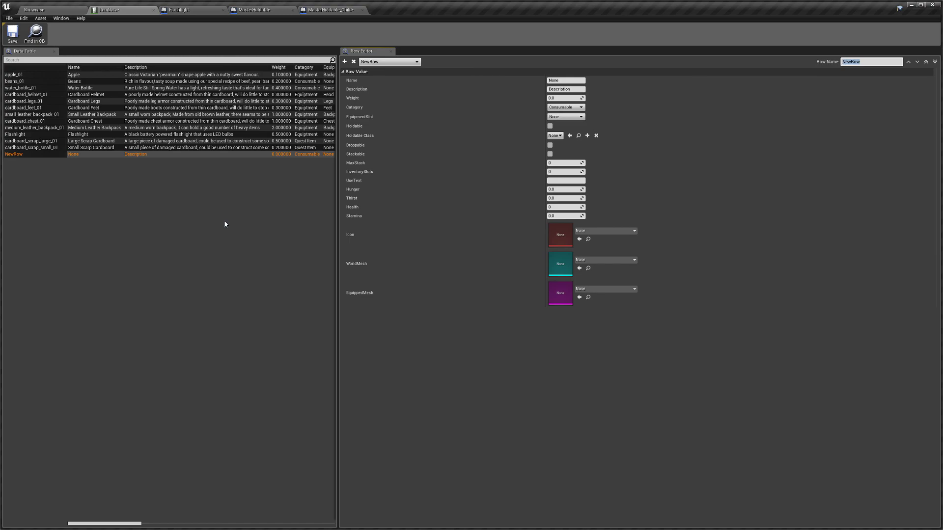
{"action": "left_click", "coordinate": [186, 11]}
{"action": "left_click", "coordinate": [49, 9]}
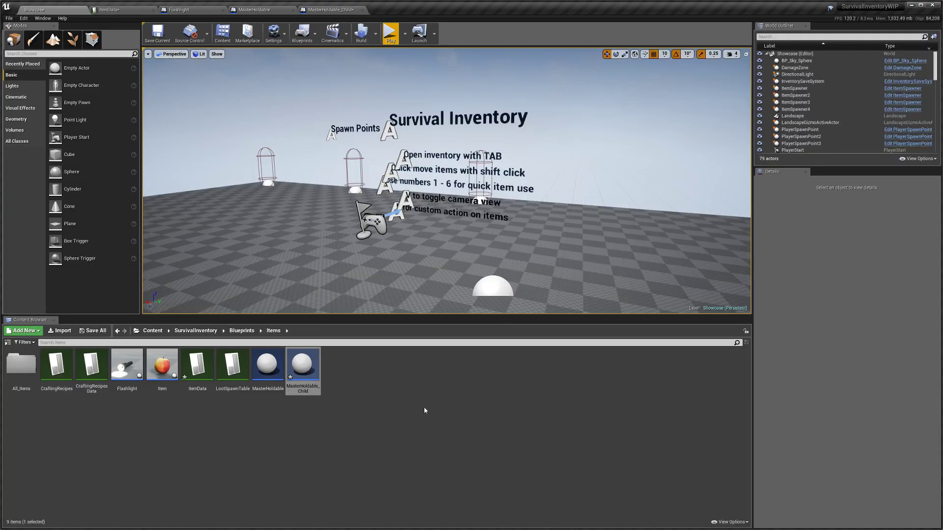